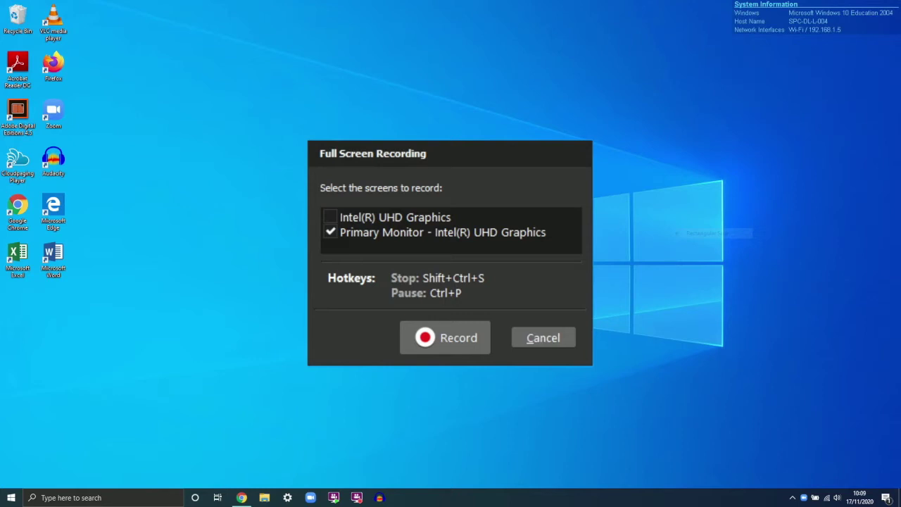
Step: Start a full-screen recording of the primary monitor
left_click(445, 337)
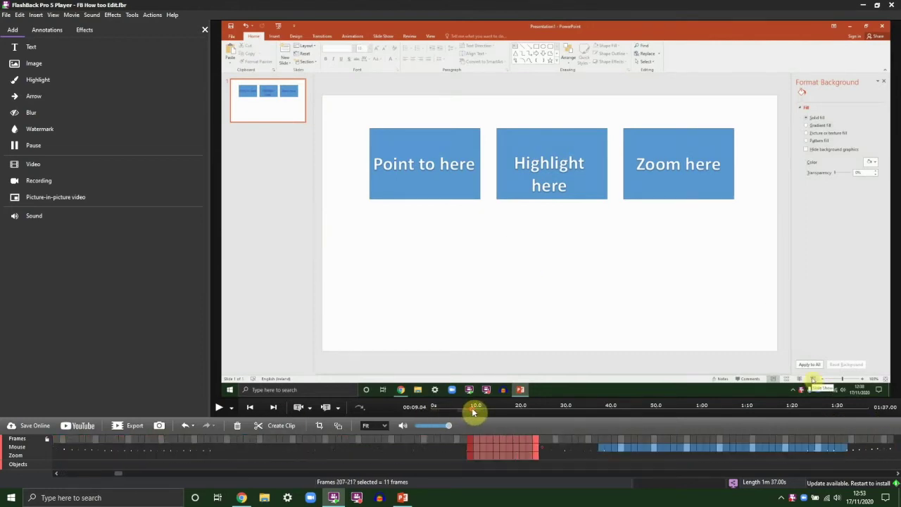
Step: Select frames 0-227 at the start of the recording and delete them
left_click_drag(476, 412, 472, 412)
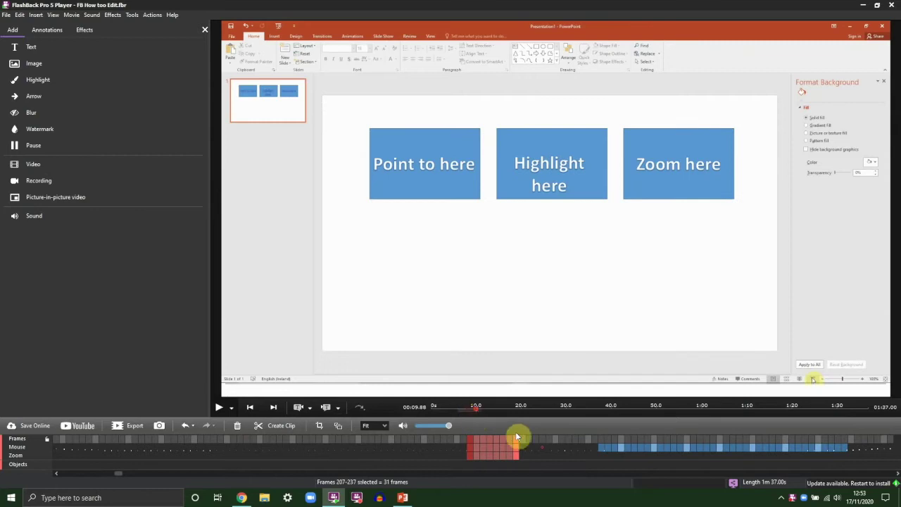
left_click_drag(548, 440, 54, 443)
left_click(601, 442)
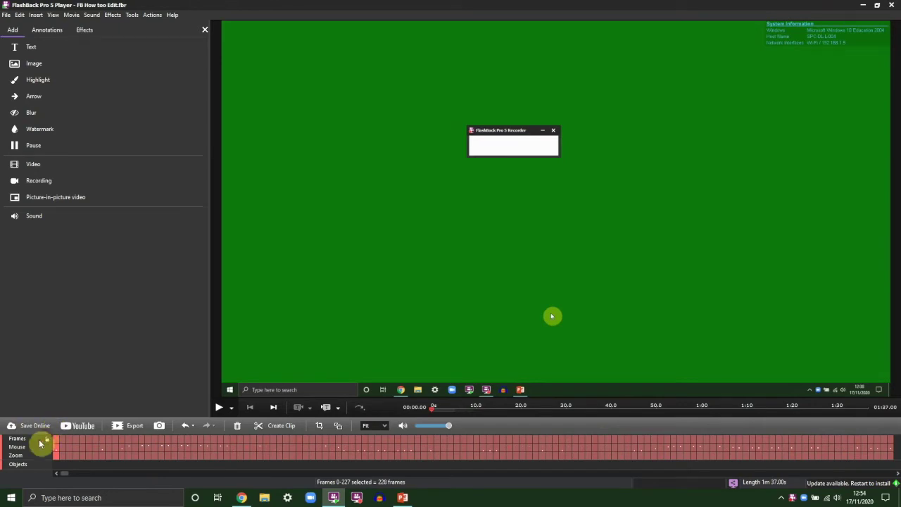
key("Delete")
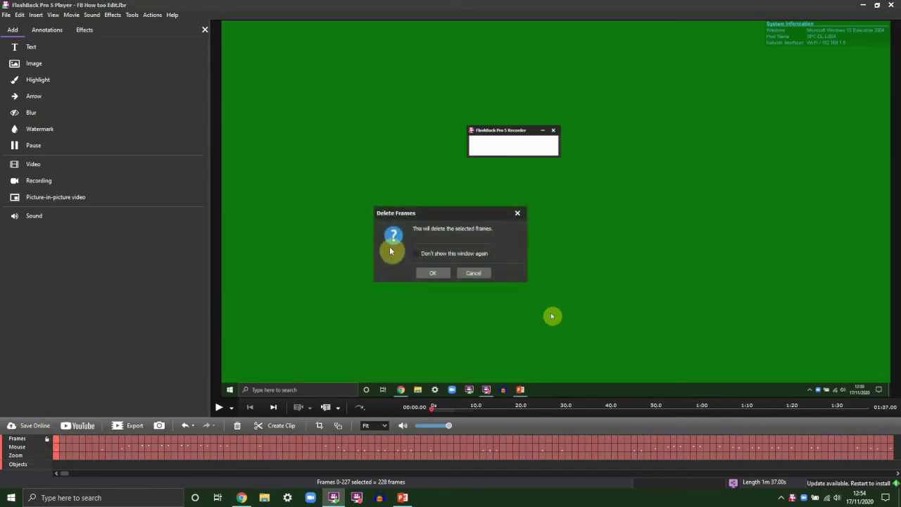
left_click(432, 273)
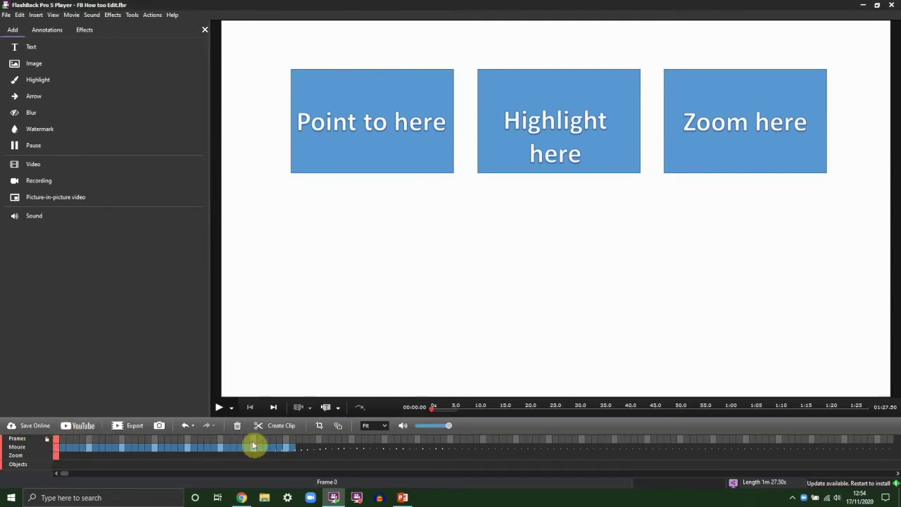
Step: Delete frames 166-479 from the middle of the recording and frames 1356-1805 from its end
left_click_drag(246, 438, 542, 439)
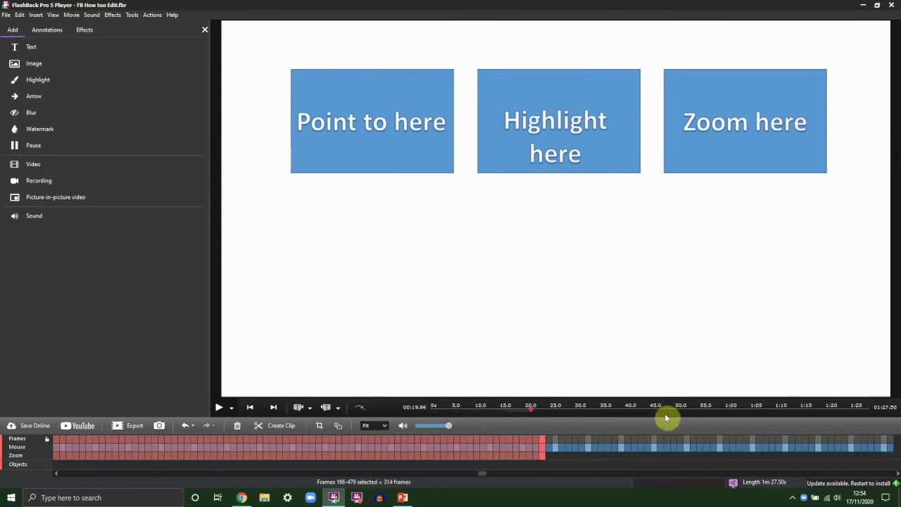
left_click_drag(666, 419, 896, 409)
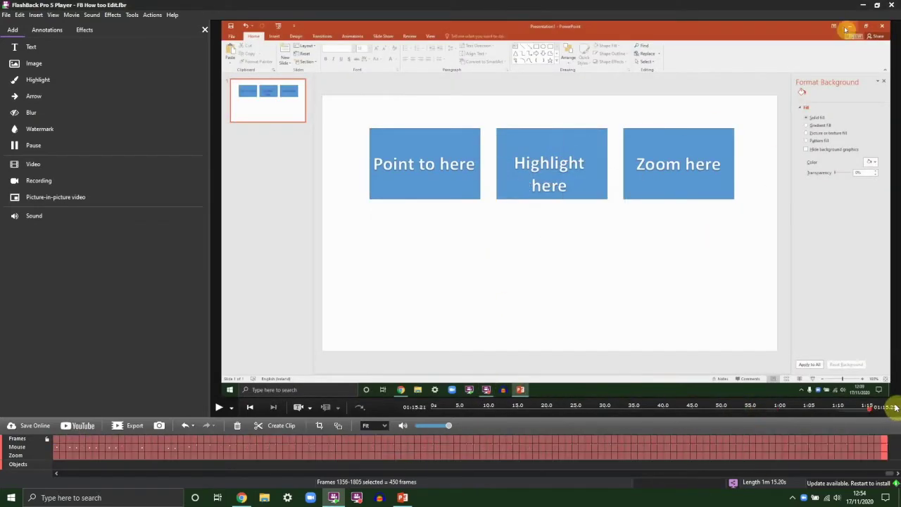
key("Delete")
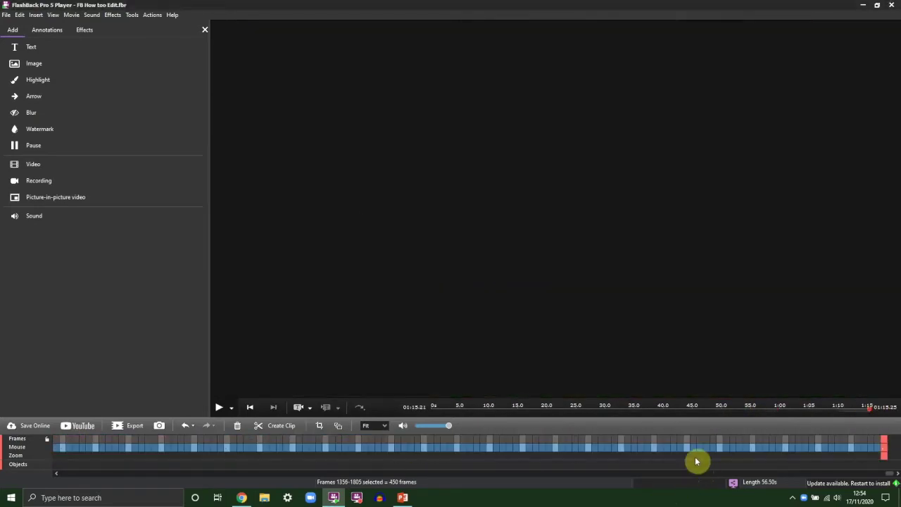
Step: Insert a blue upward arrow at frame 105 pointing at the "Point to here" box, and extend its display time
left_click(42, 30)
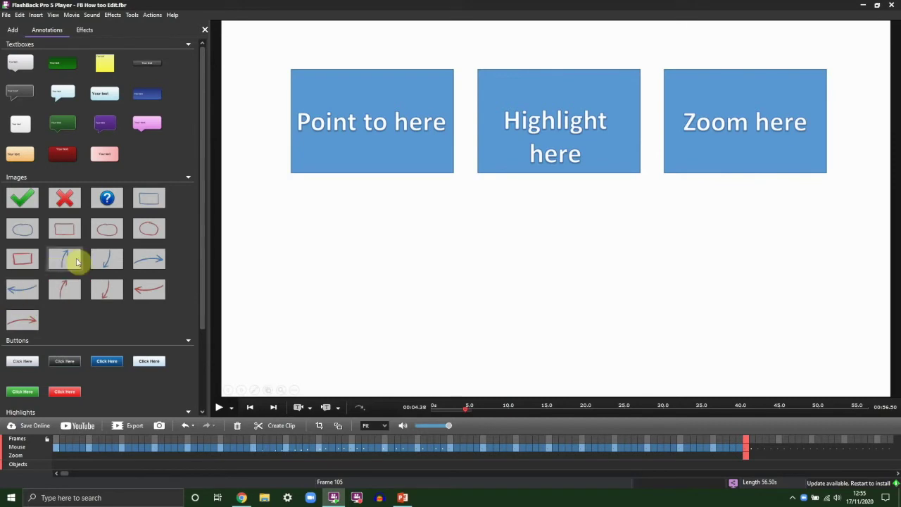
left_click_drag(66, 259, 273, 221)
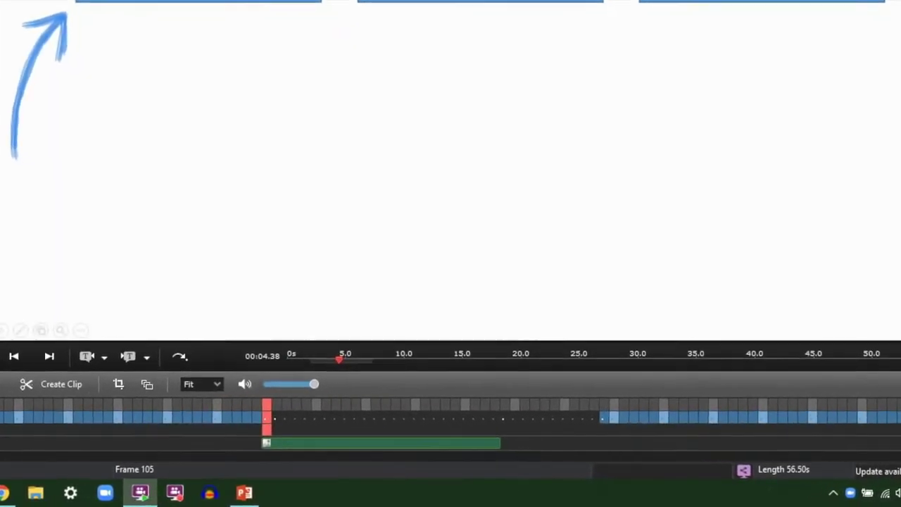
left_click(894, 462)
left_click(88, 405)
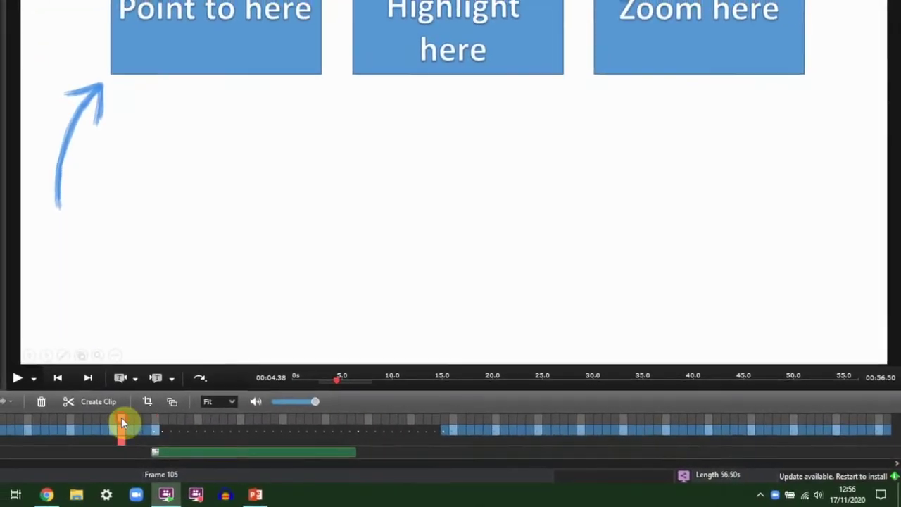
key("space")
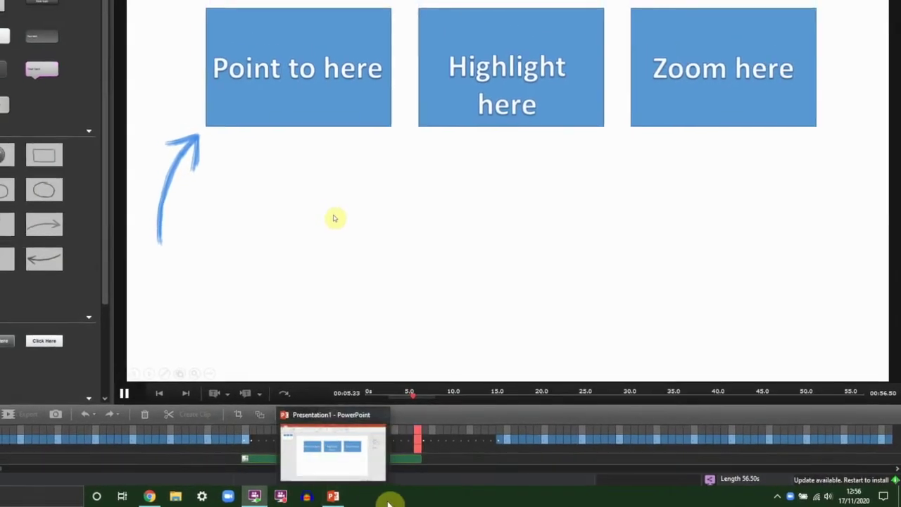
key("space")
left_click_drag(419, 458, 649, 464)
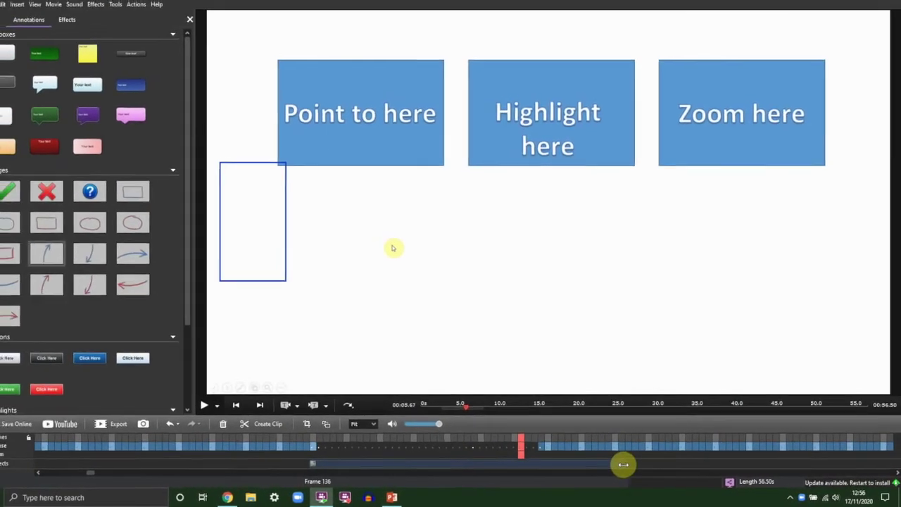
Step: Add a red upward, a red leftward and a blue downward arrow around the "Point to here" box, and stagger their display times
left_click(446, 444)
mouse_move(45, 285)
left_mouse_down()
mouse_move(326, 271)
mouse_move(384, 294)
mouse_move(357, 247)
mouse_move(320, 222)
left_mouse_up()
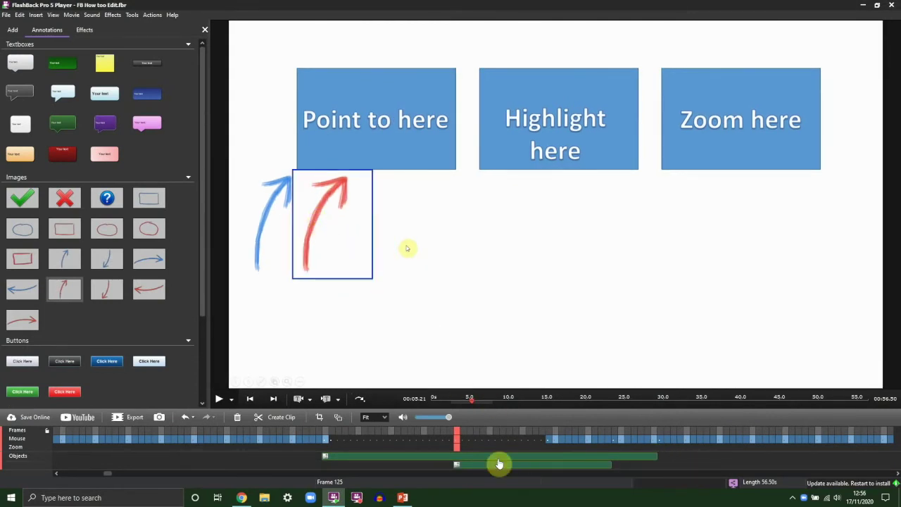
left_click_drag(310, 429, 580, 446)
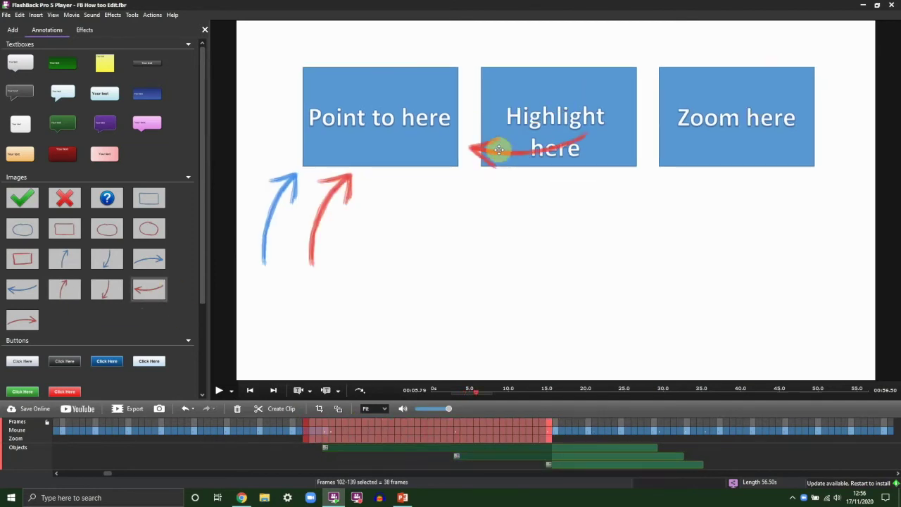
left_click_drag(497, 148, 496, 106)
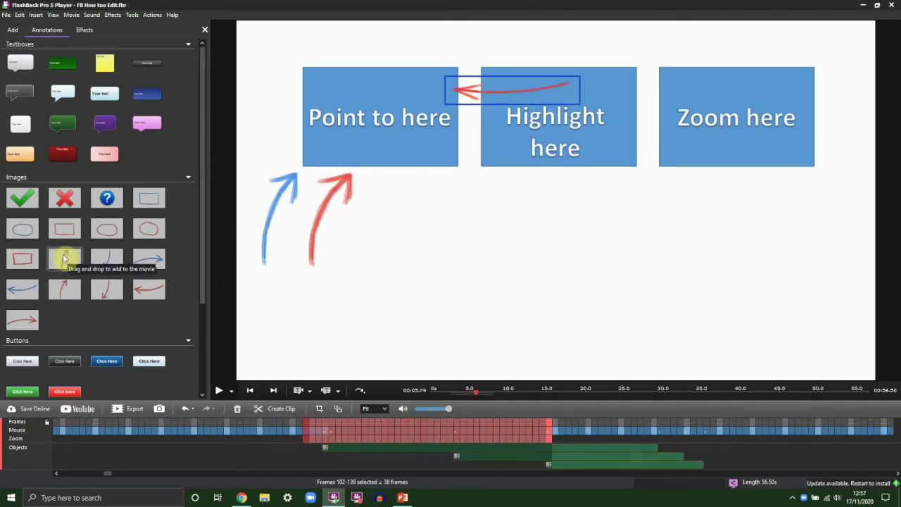
left_click_drag(106, 258, 424, 98)
left_click_drag(701, 464, 674, 465)
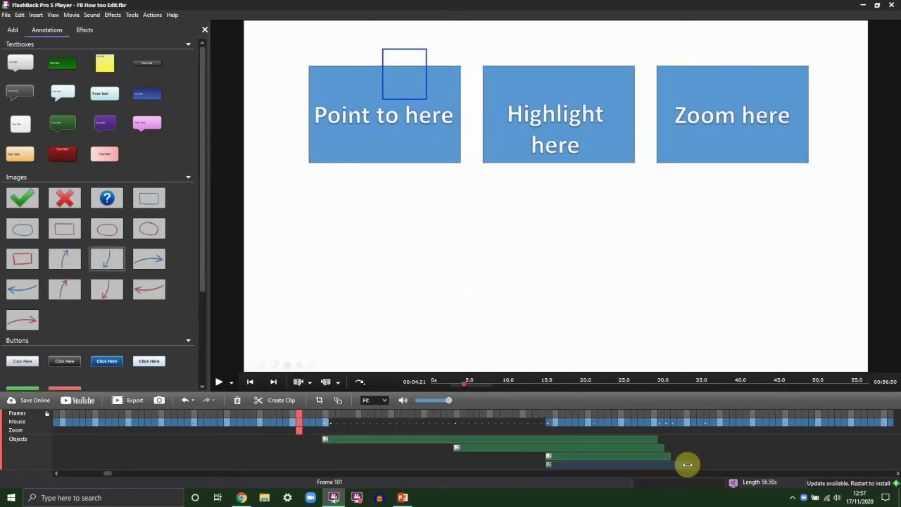
left_click(589, 470)
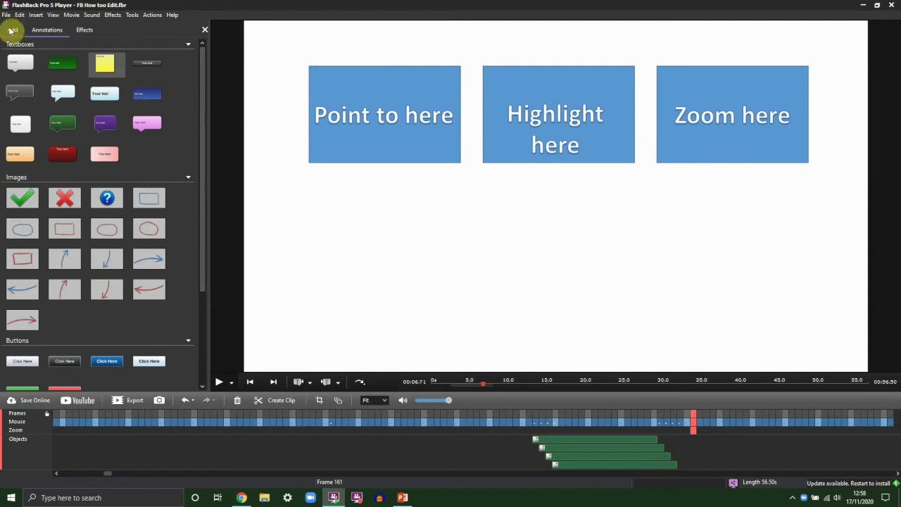
Step: Insert an oval highlight with a blue outline at frame 161 and fit it over the "Highlight here" box
left_click(14, 29)
left_click(32, 80)
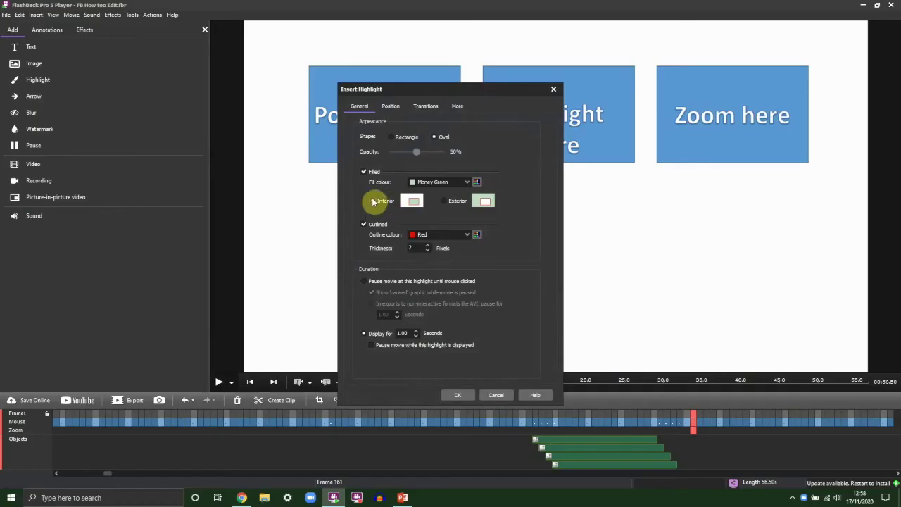
left_click(466, 234)
left_click(436, 237)
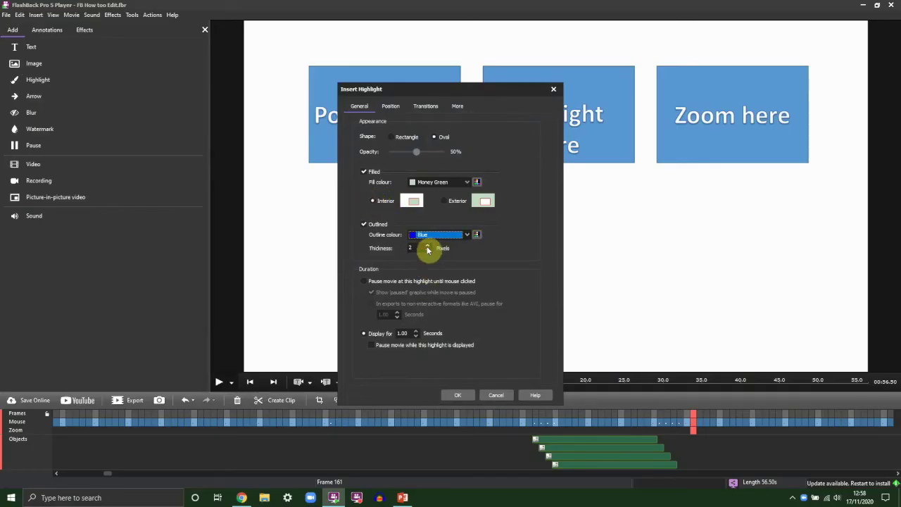
left_click(458, 395)
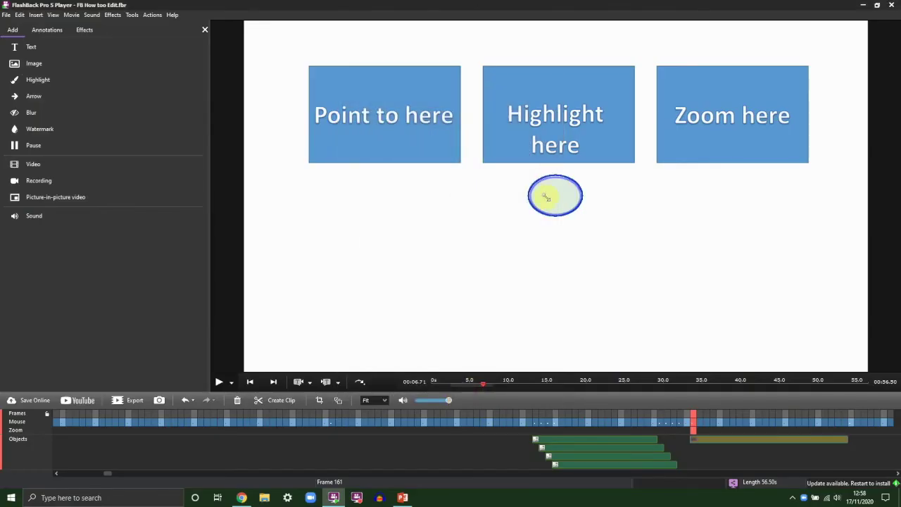
left_click_drag(548, 196, 580, 154)
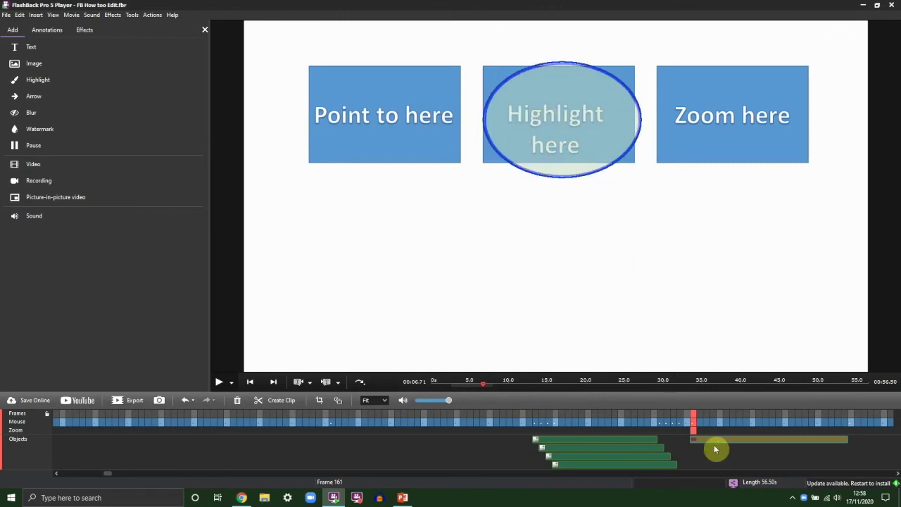
Step: Preview the oval highlight and extend its display time on the timeline
key("space")
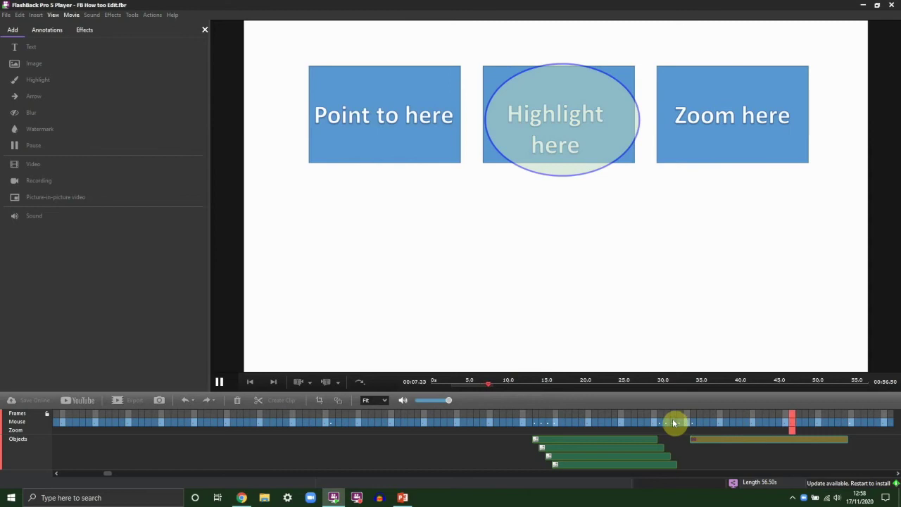
key("space")
left_click_drag(382, 438, 702, 415)
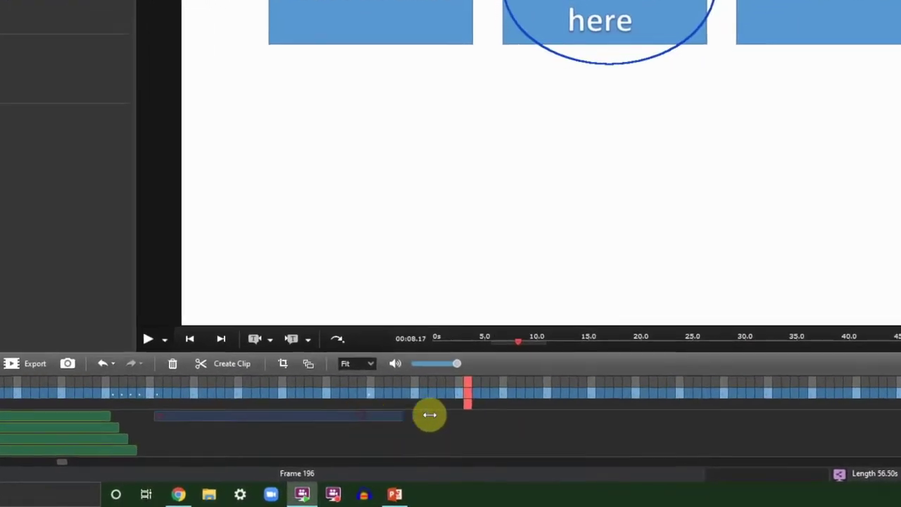
left_click(146, 397)
key("space")
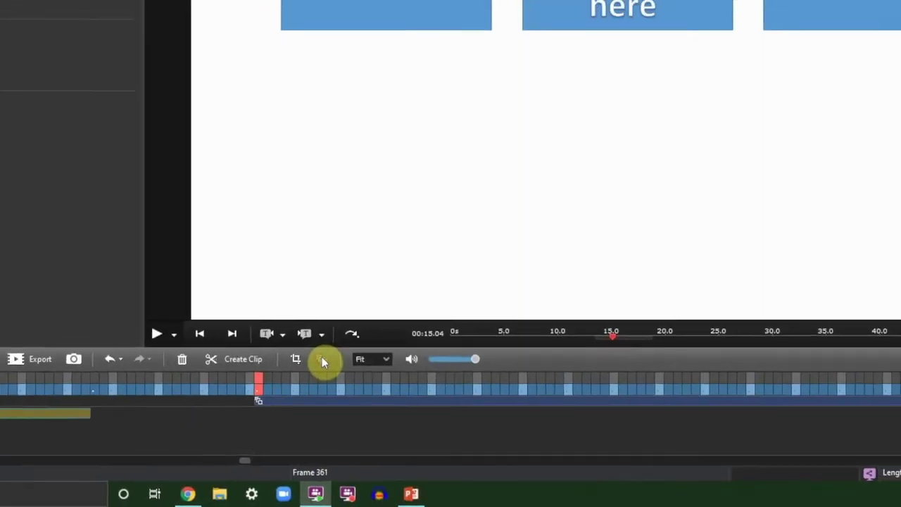
Step: Apply a zoom at frame 361 with its area framed around the "Zoom here" box, and preview it
left_click(411, 293)
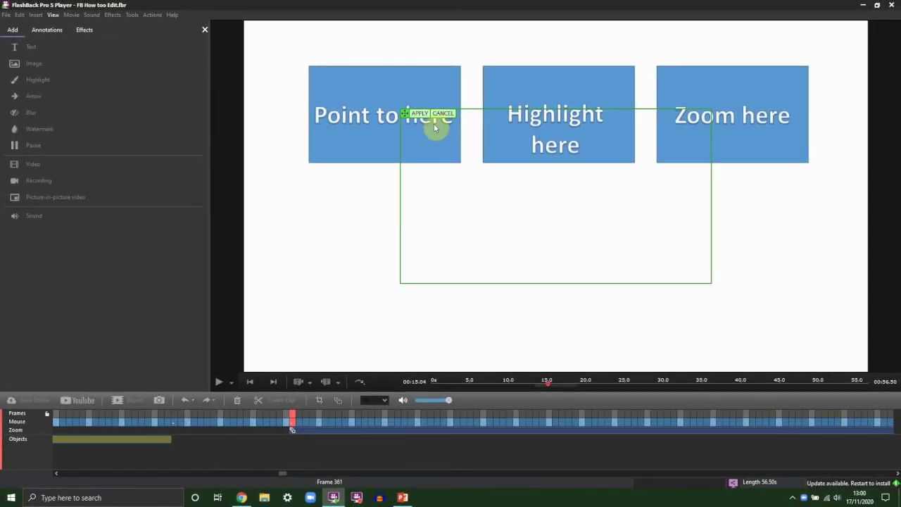
left_click_drag(405, 116, 479, 191)
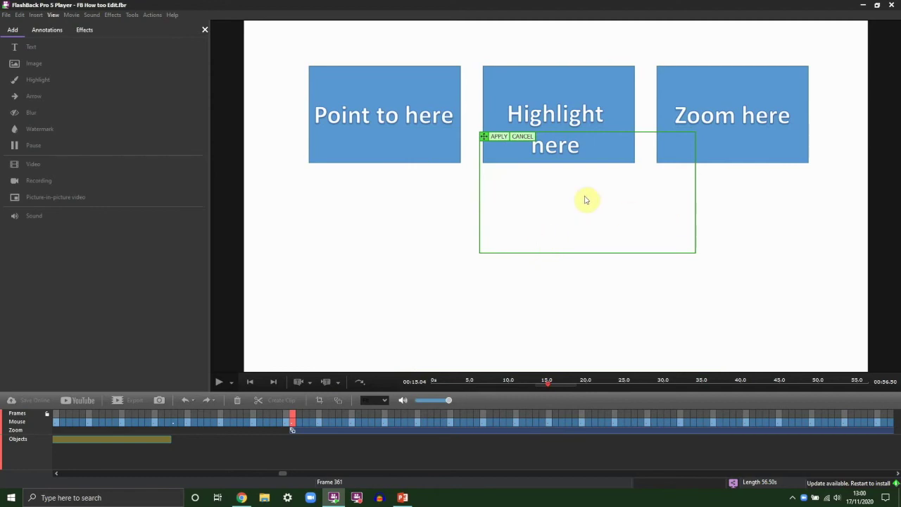
left_click_drag(485, 140, 644, 65)
scroll(466, 428, "up", 3)
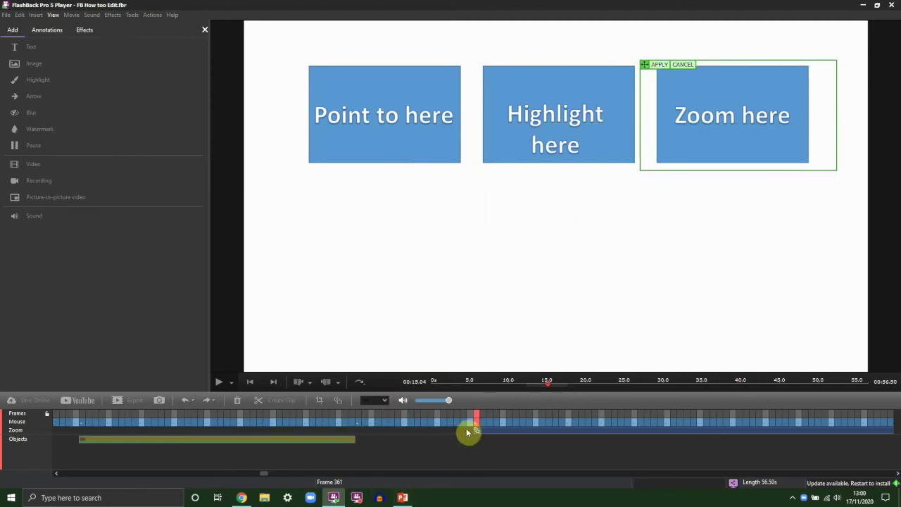
left_click(659, 65)
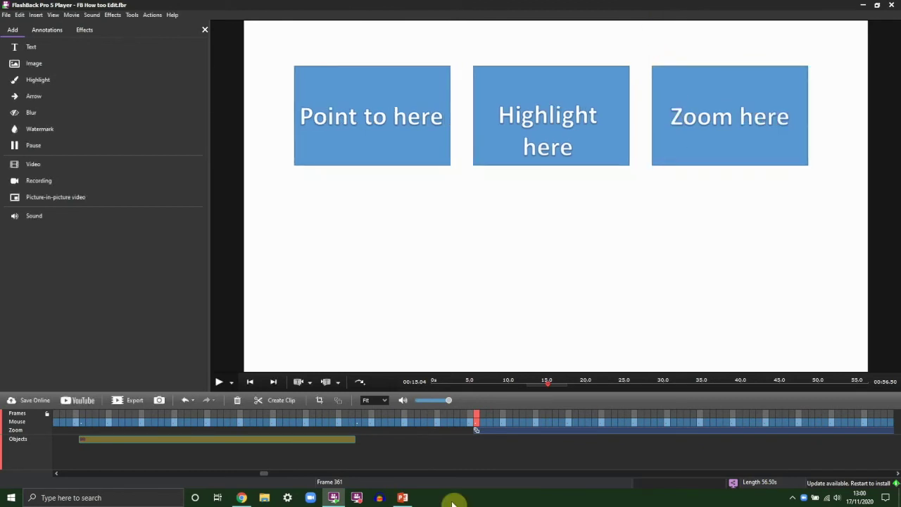
key("space")
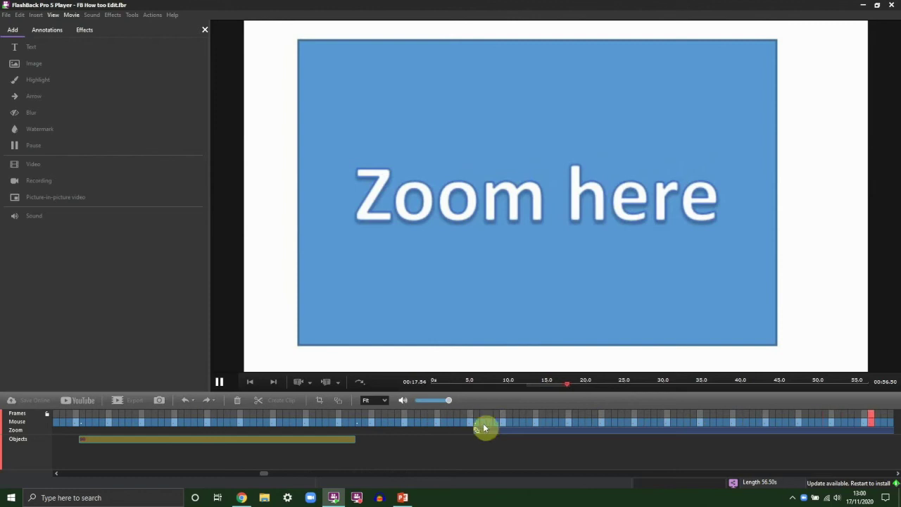
key("space")
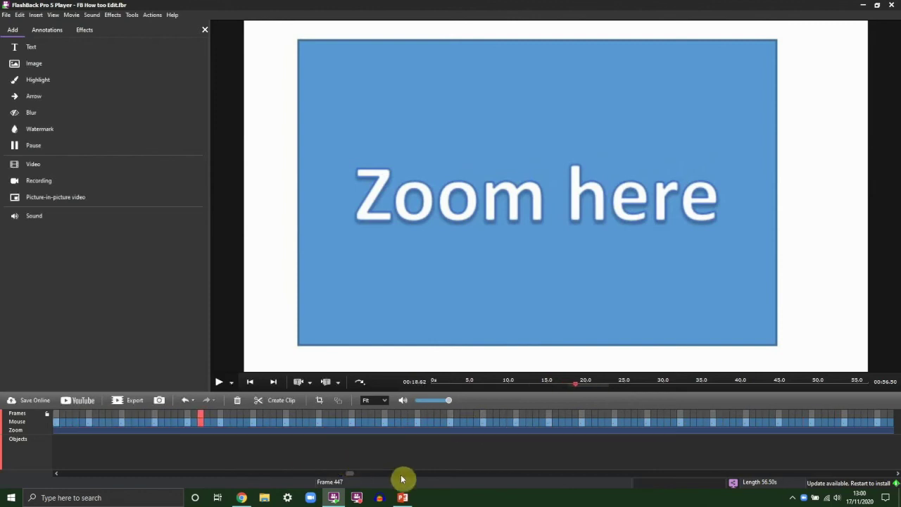
Step: Shorten the zoom's duration on the timeline and replay it from frame 352
left_click_drag(349, 473, 318, 475)
left_click(318, 475)
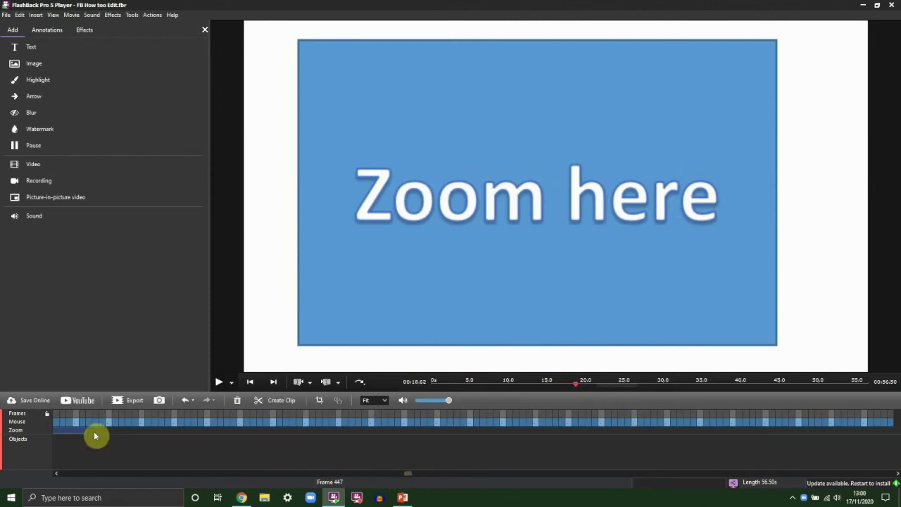
left_click_drag(636, 431, 198, 431)
left_click_drag(351, 473, 286, 473)
left_click(209, 420)
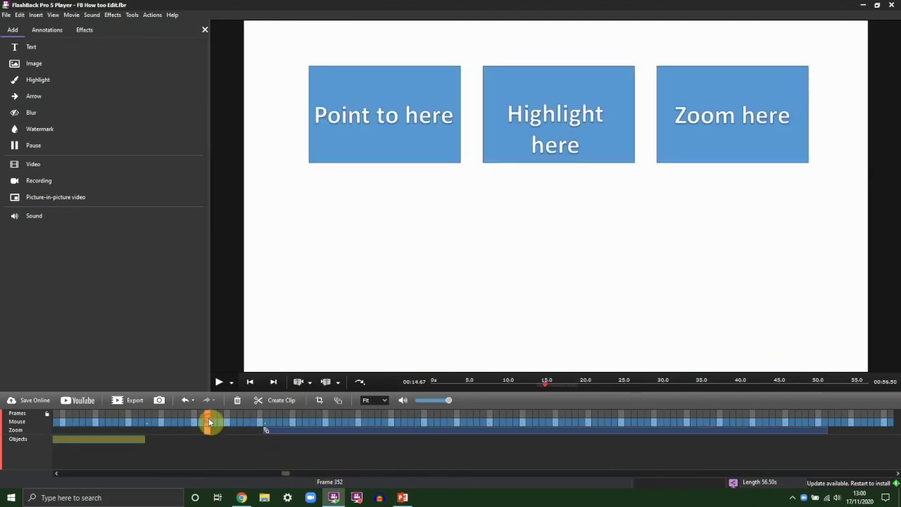
key("space")
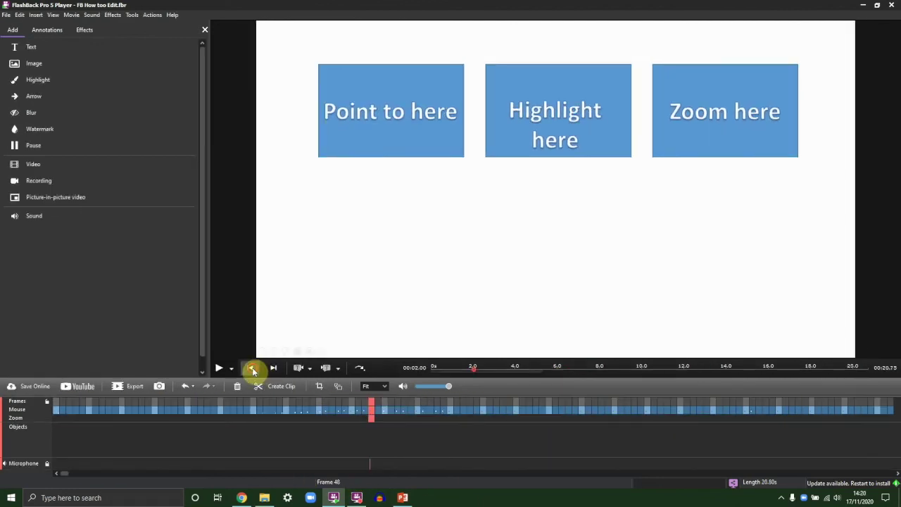
Step: Record sound from the microphone over the movie, starting at its first frame, and stop the recording
left_click(250, 368)
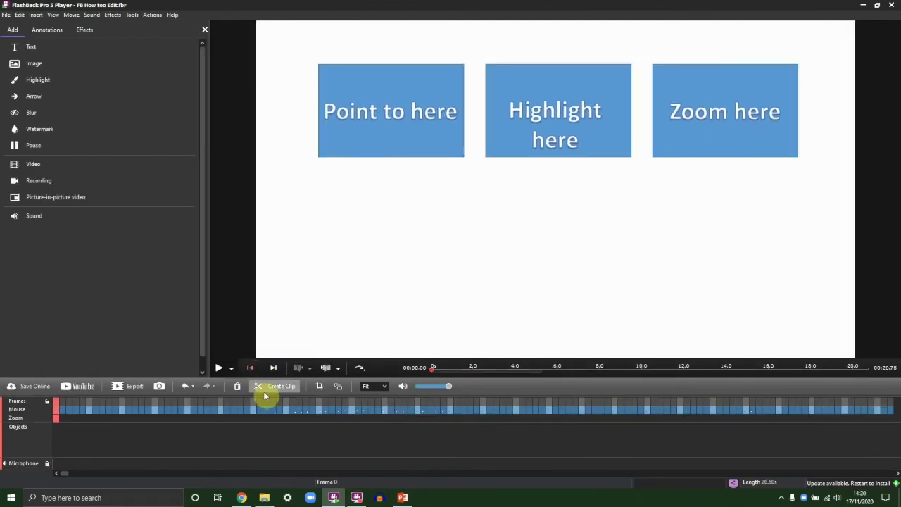
left_click(92, 15)
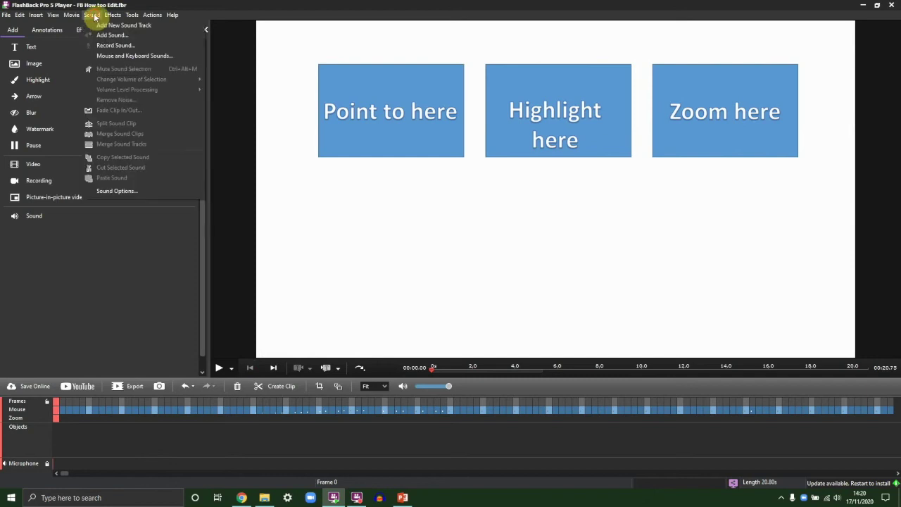
left_click(116, 47)
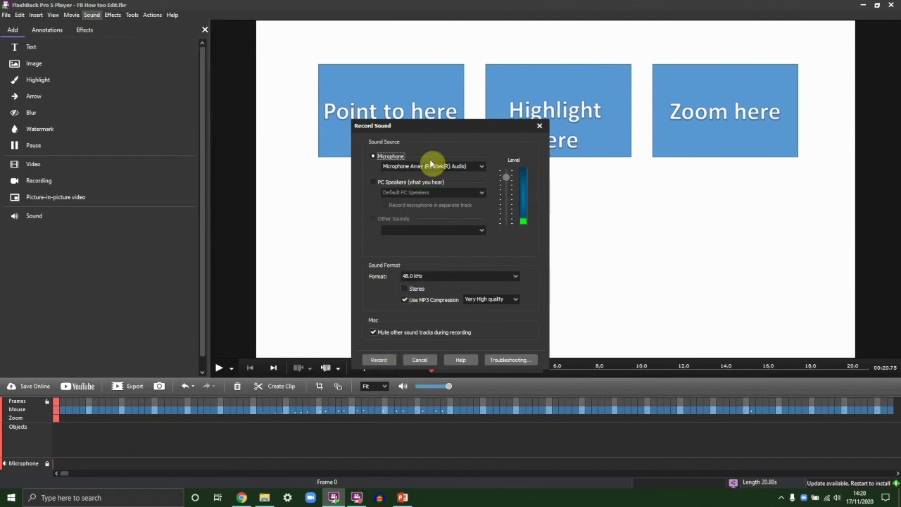
left_click(378, 361)
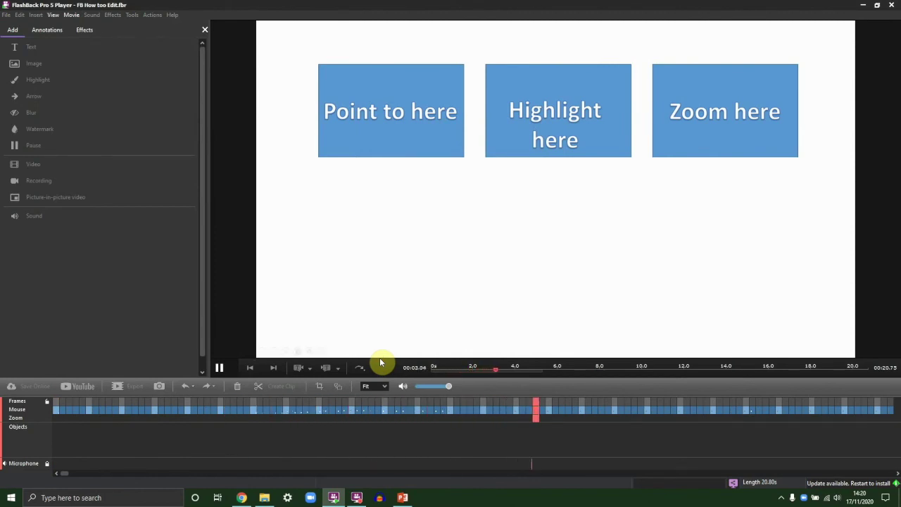
key("space")
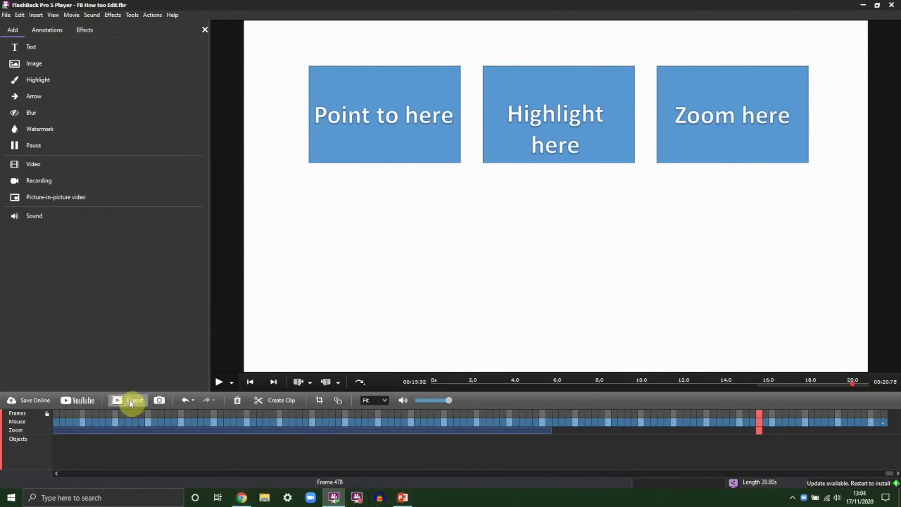
Step: Start exporting the movie with MPEG4 as the export format
left_click(130, 402)
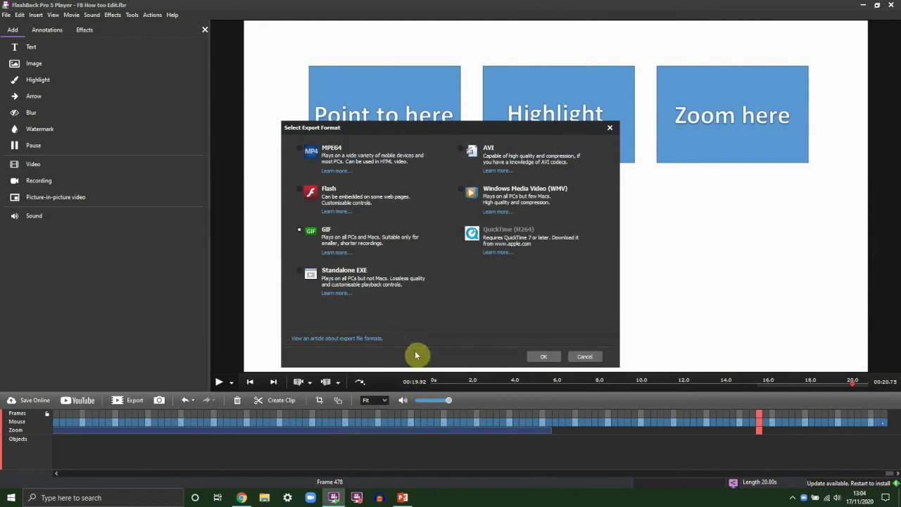
left_click(304, 155)
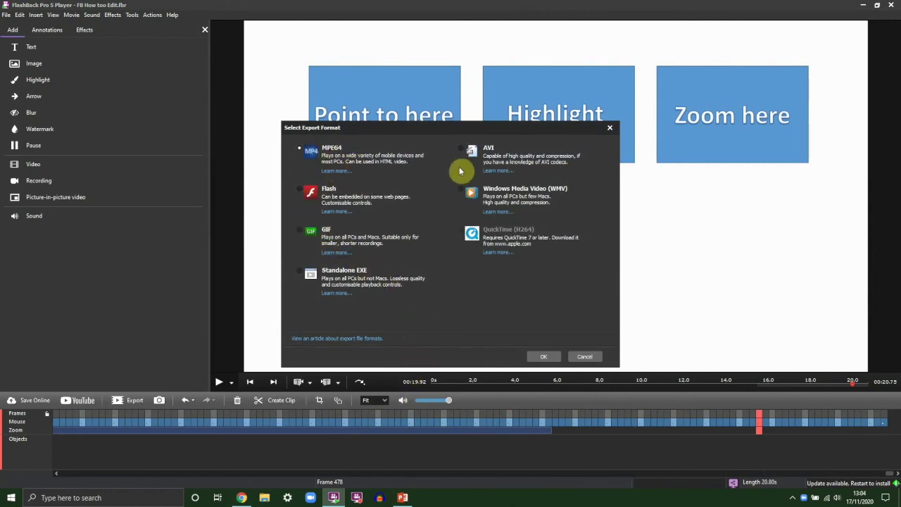
left_click(546, 356)
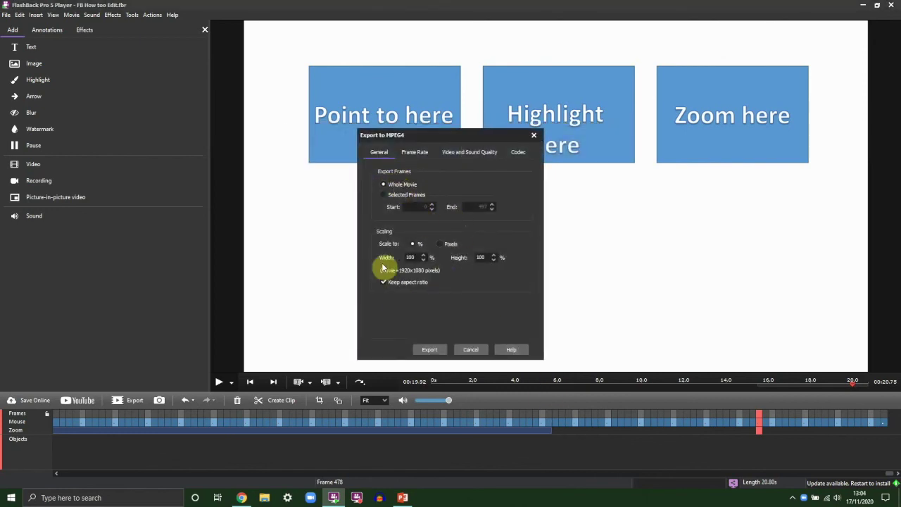
Step: Review the frame rate and the video and sound quality settings, and export the whole movie as MPEG4
left_click(421, 151)
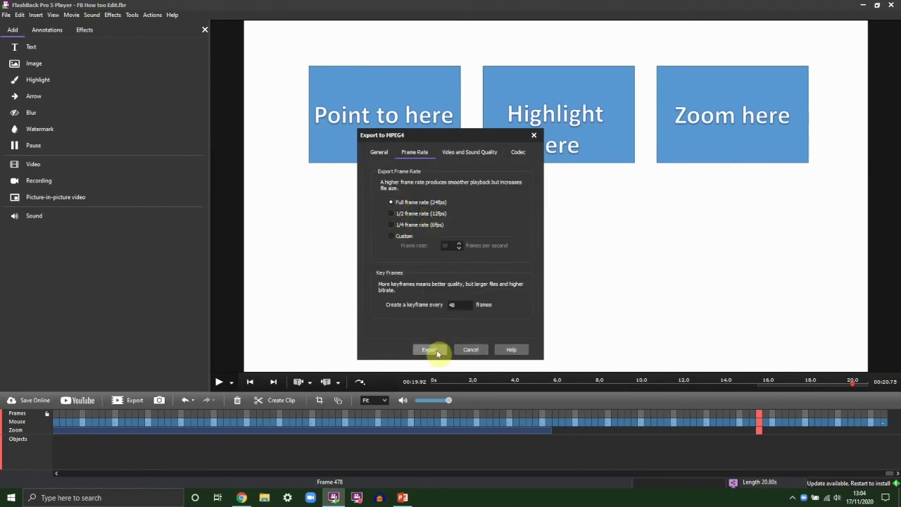
left_click(466, 153)
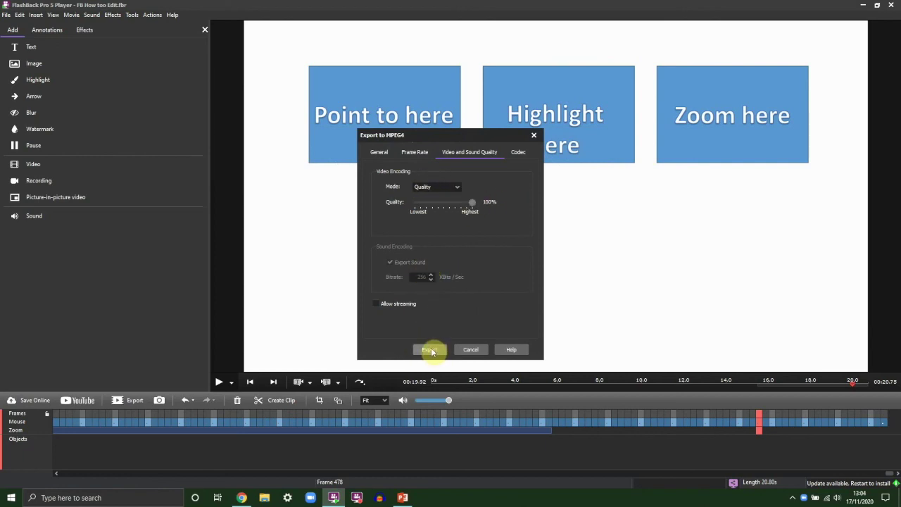
left_click(429, 350)
key("Return")
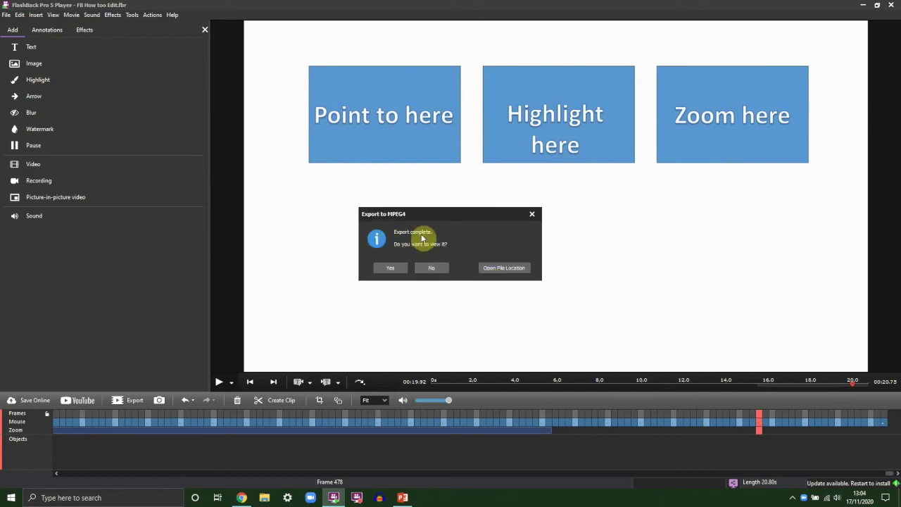
left_click(498, 270)
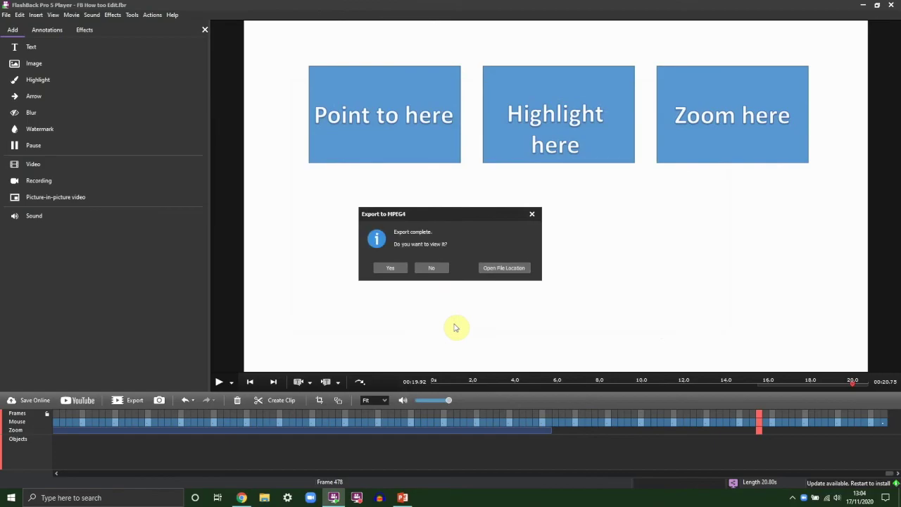